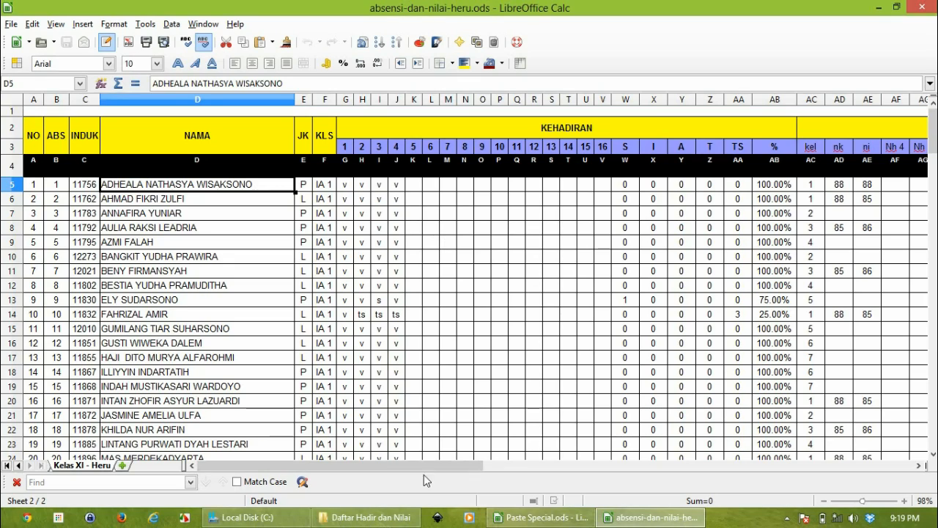
drag(419, 466, 396, 469)
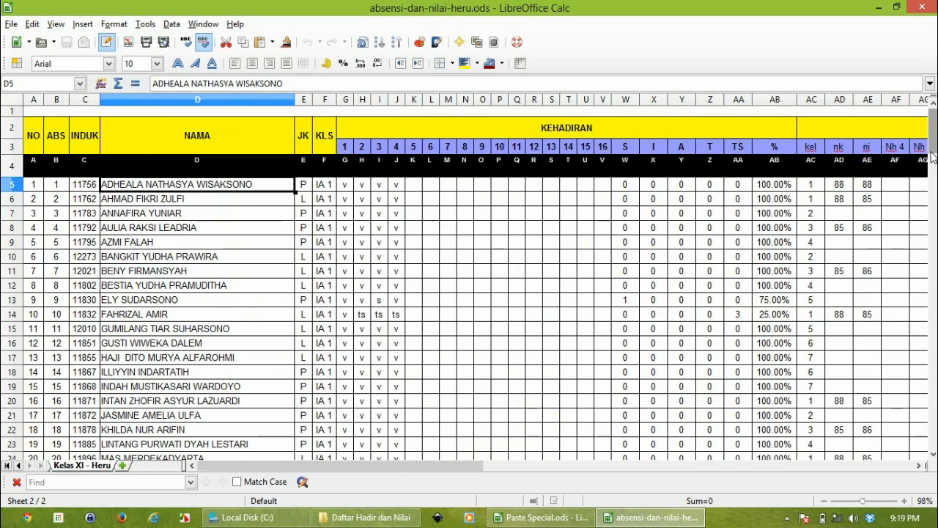
drag(935, 132, 935, 130)
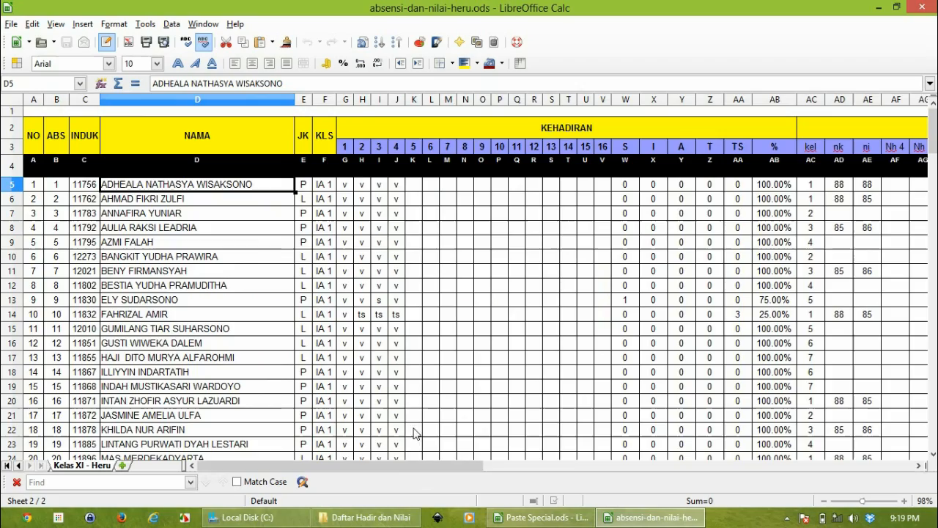
drag(398, 464, 370, 485)
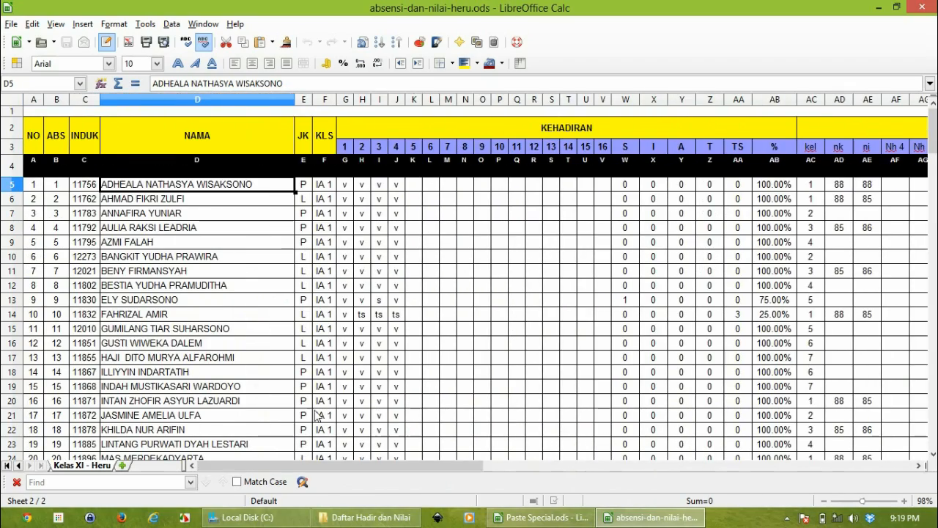
click(287, 247)
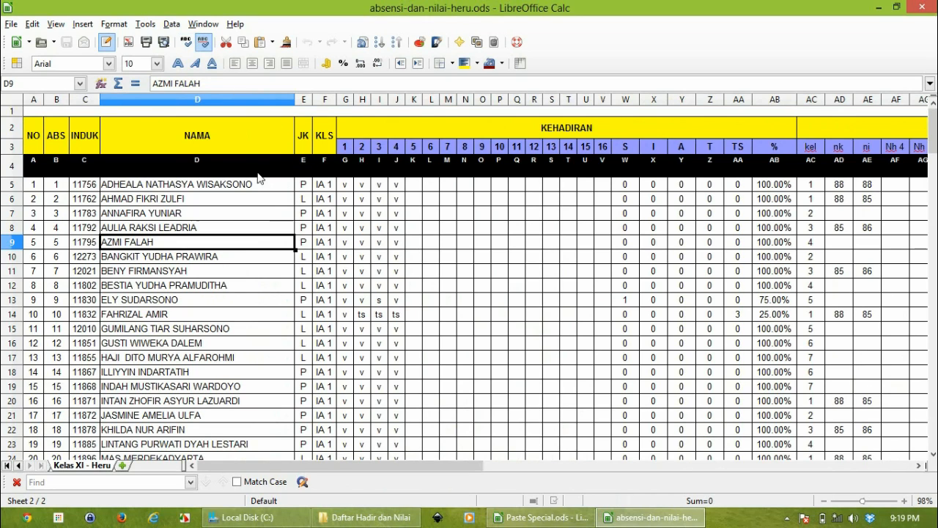
click(197, 23)
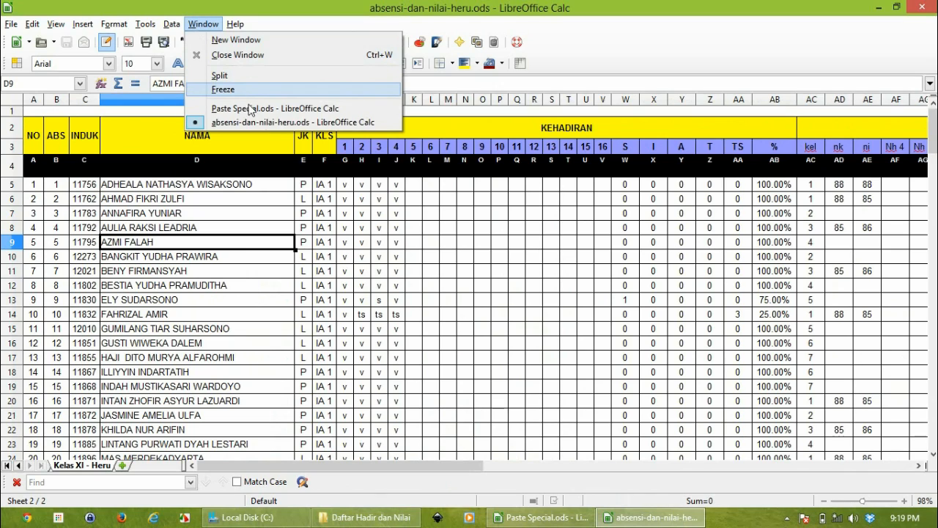
click(388, 227)
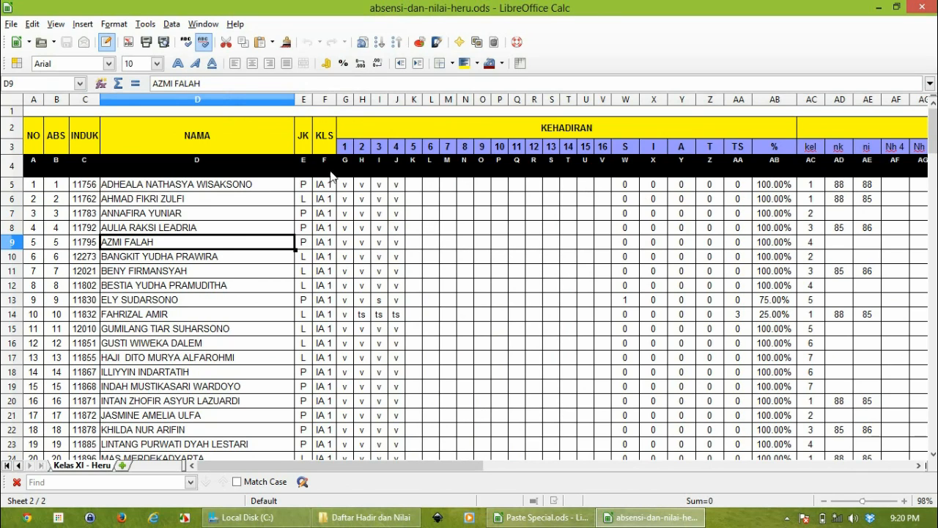
click(384, 287)
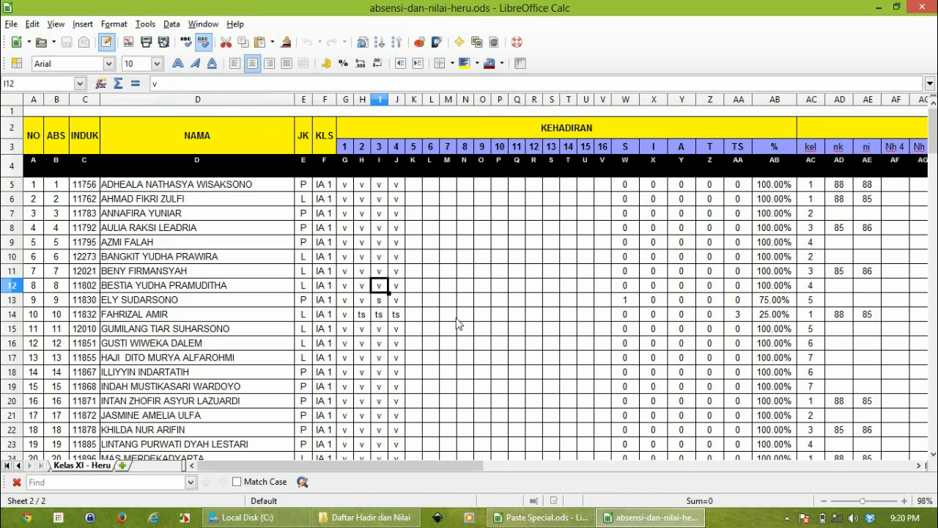
scroll(458, 321, down, 2)
scroll(458, 320, up, 2)
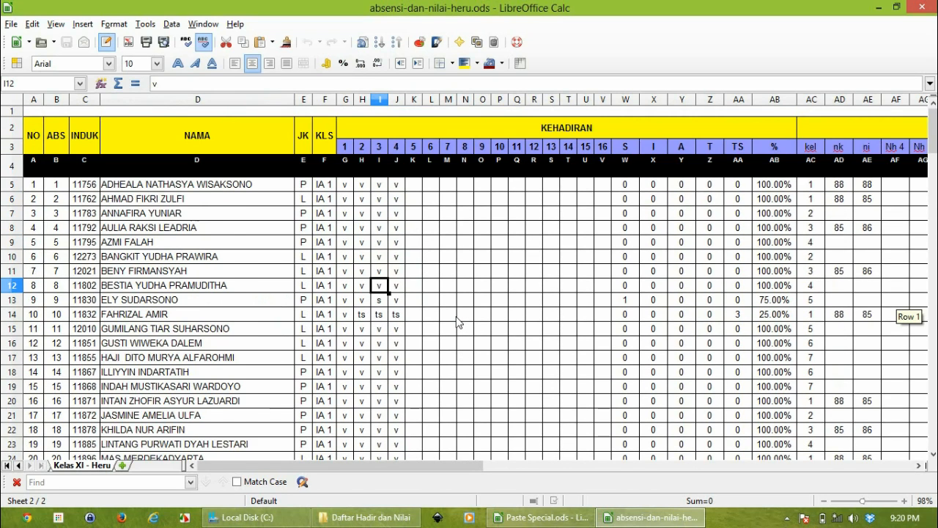
scroll(454, 324, down, 1)
click(359, 311)
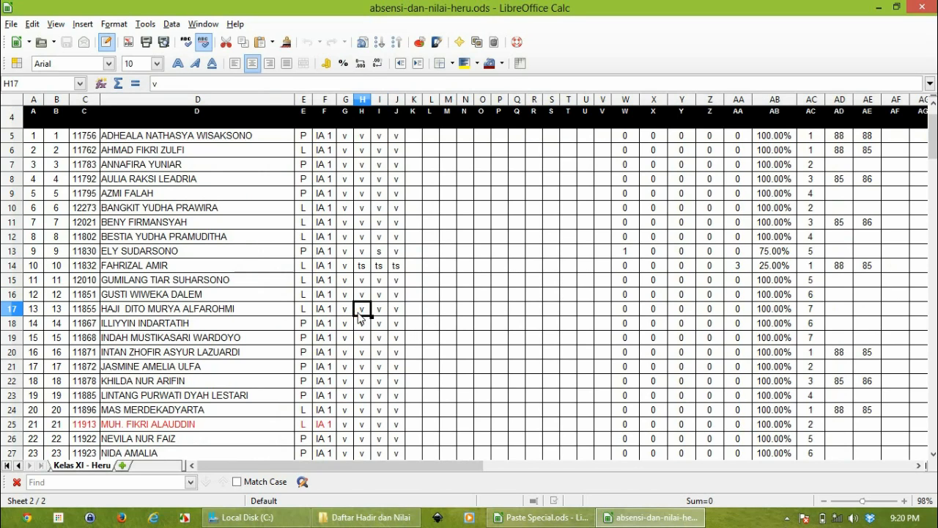
click(346, 309)
click(345, 324)
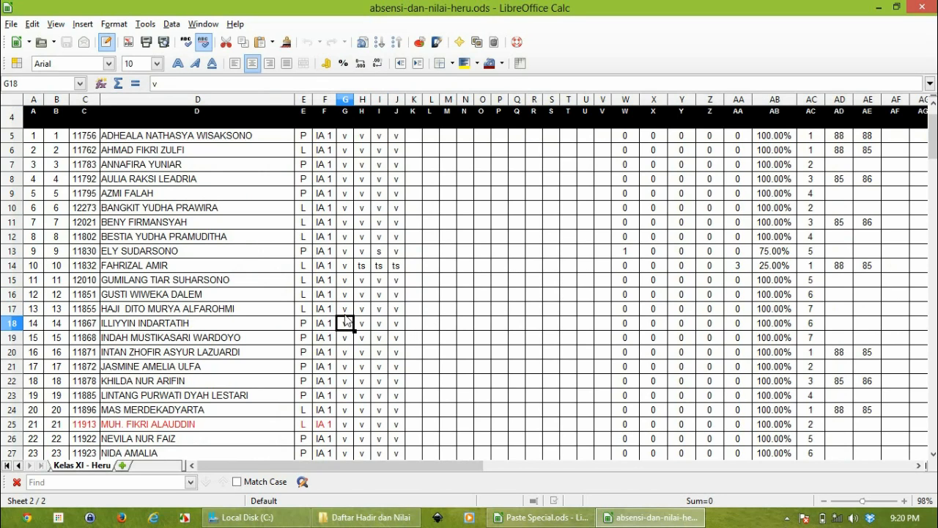
click(346, 354)
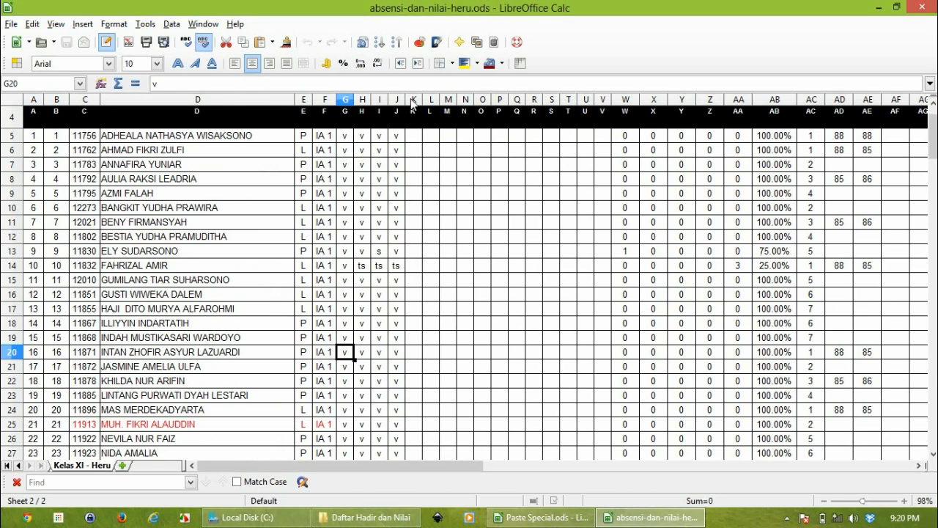
Split the sheet into four panes at cell M20 and try shifting the vertical divider by one column
click(453, 353)
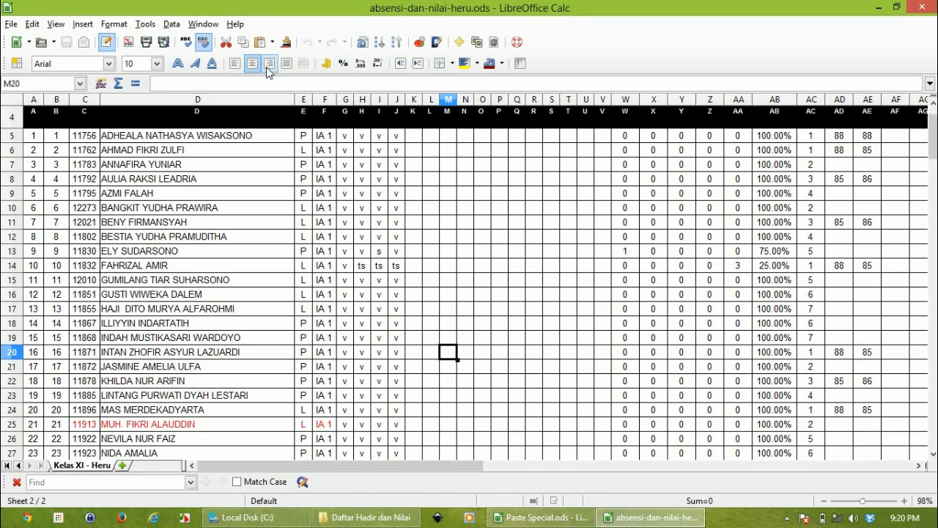
click(203, 27)
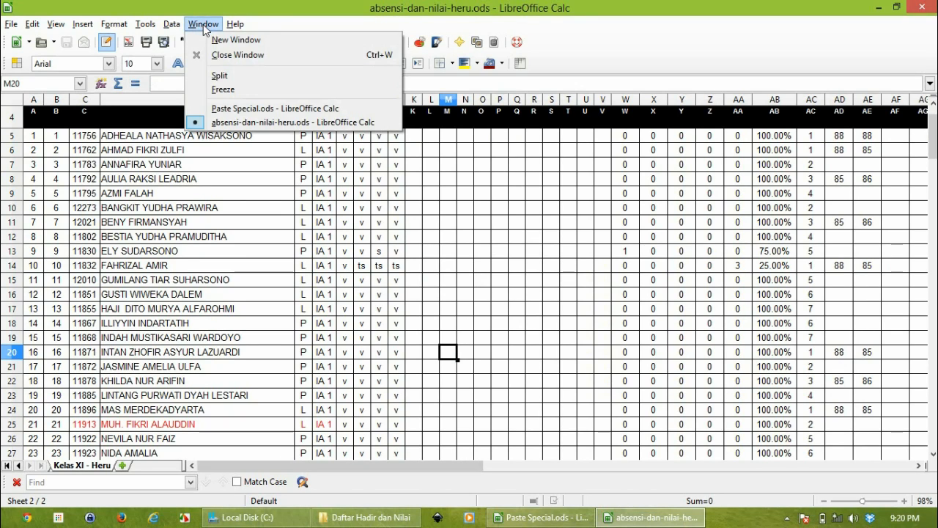
click(220, 76)
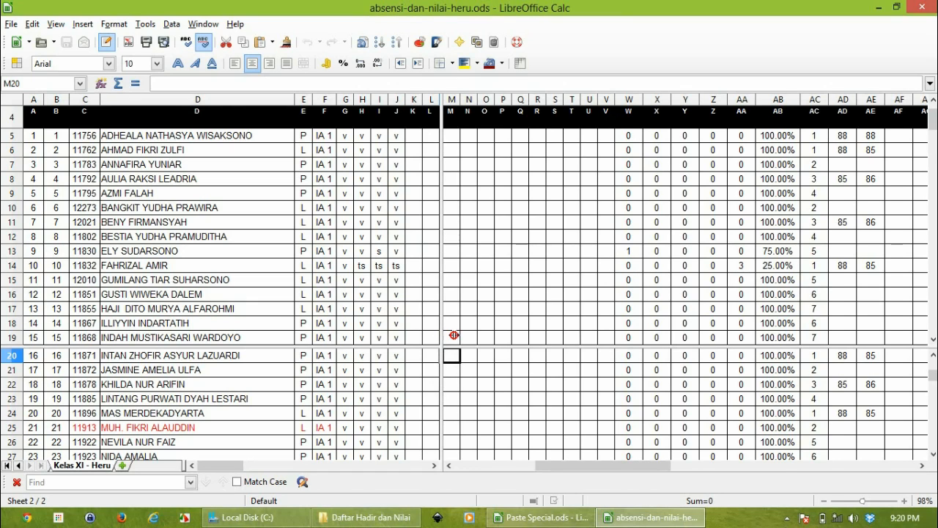
drag(453, 333, 462, 337)
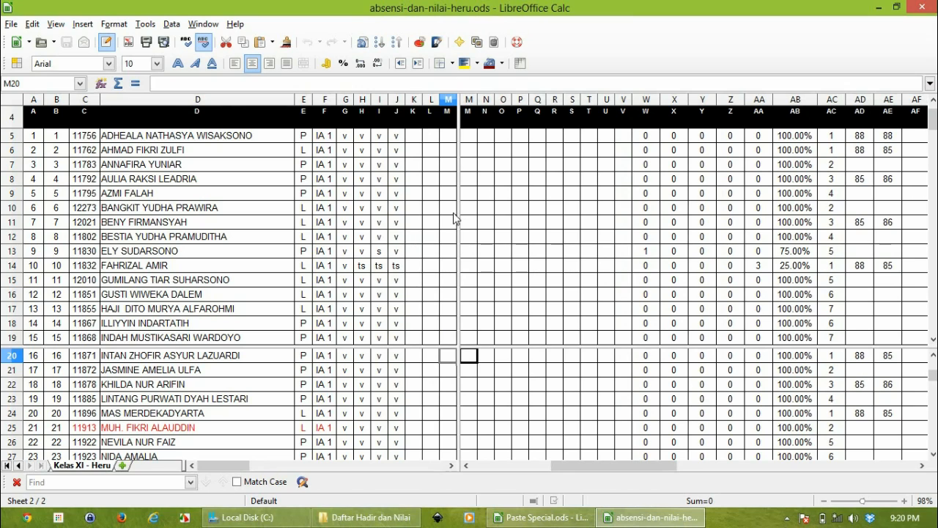
drag(459, 217, 443, 220)
mouse_move(507, 346)
mouse_down()
mouse_move(507, 356)
mouse_move(511, 344)
mouse_up()
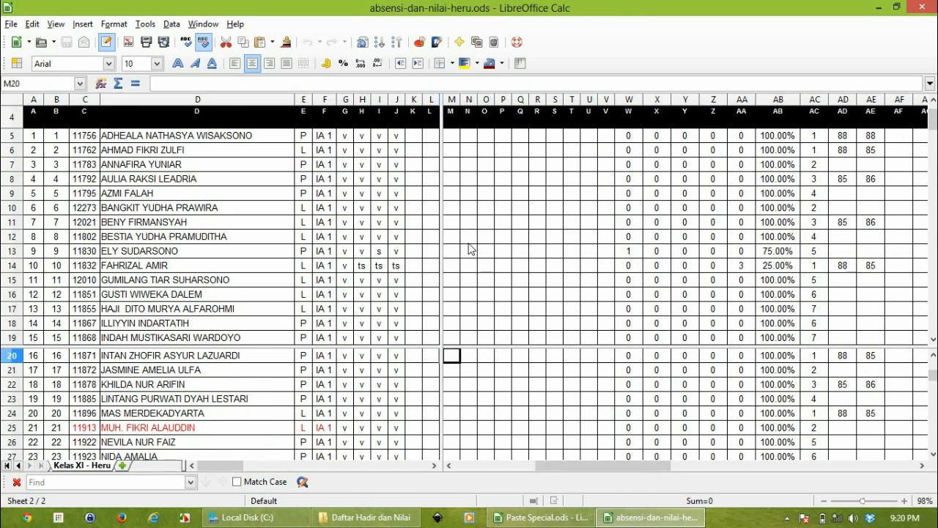
Show the header rows in the upper panes and raise the horizontal divider so those panes end at row 13
scroll(442, 258, up, 4)
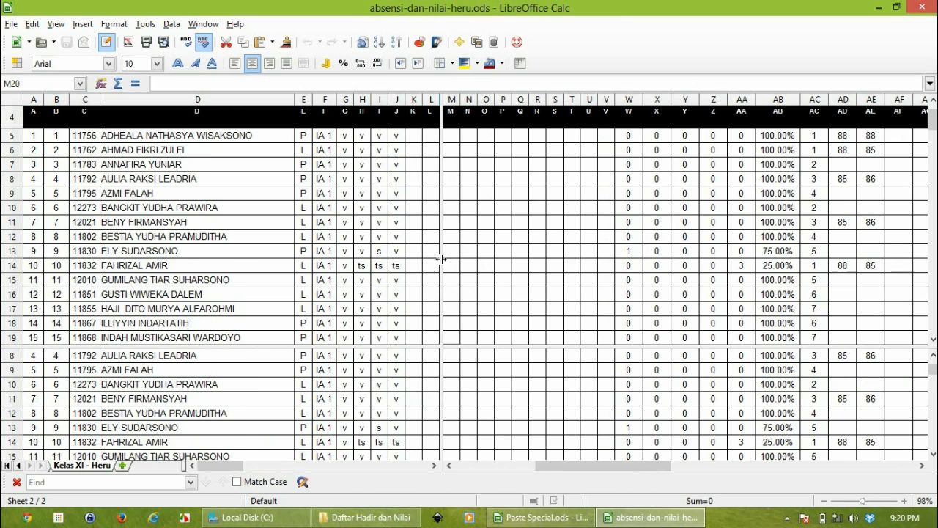
scroll(441, 258, down, 3)
scroll(443, 268, down, 1)
scroll(852, 292, up, 2)
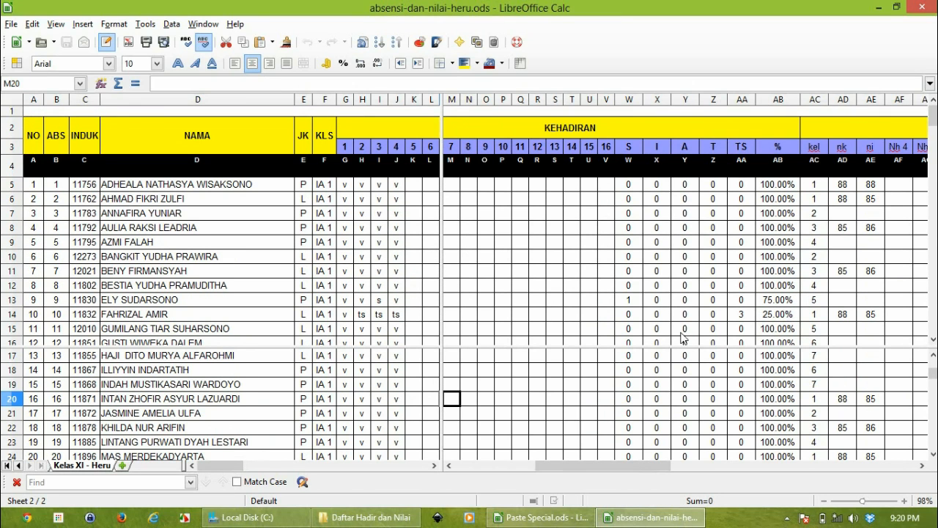
drag(603, 346, 604, 313)
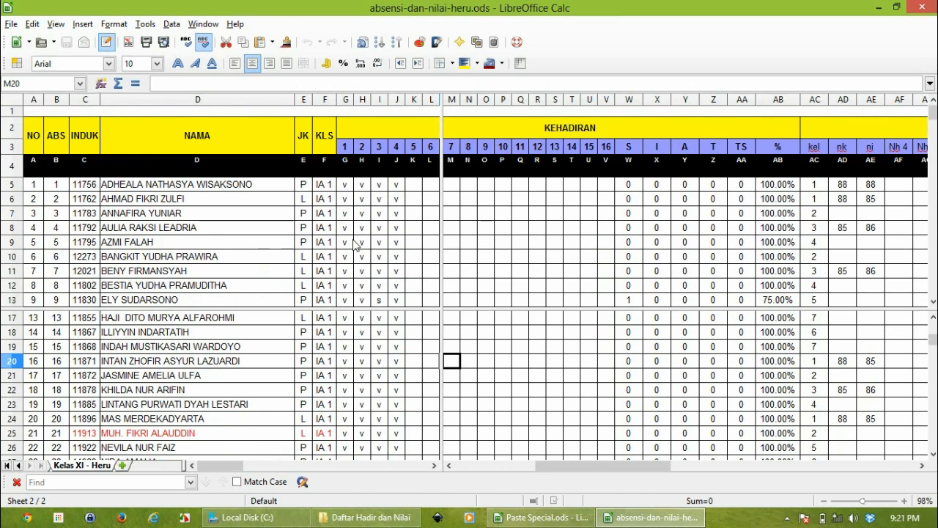
Examine how the split panes move independently, bringing the NILAI HARIAN columns beside the student names
click(409, 334)
click(358, 218)
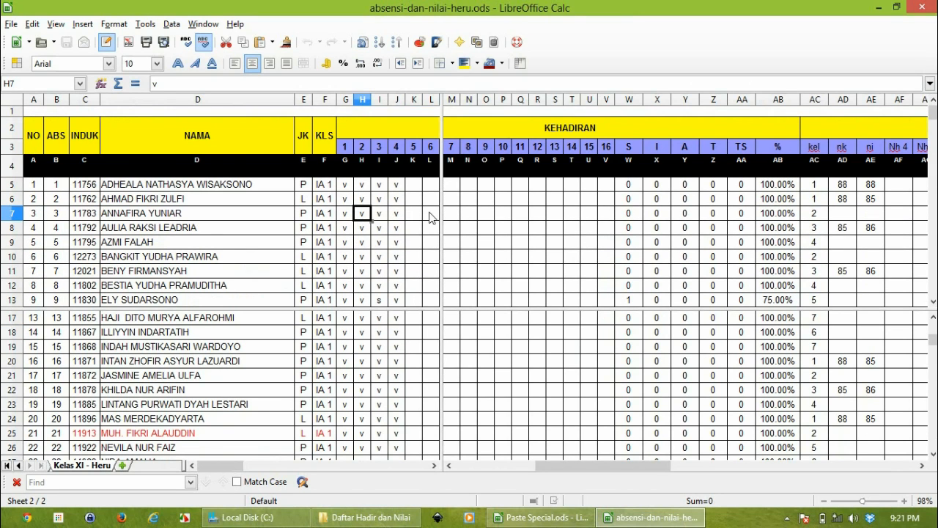
scroll(408, 225, down, 3)
scroll(410, 228, up, 3)
click(351, 466)
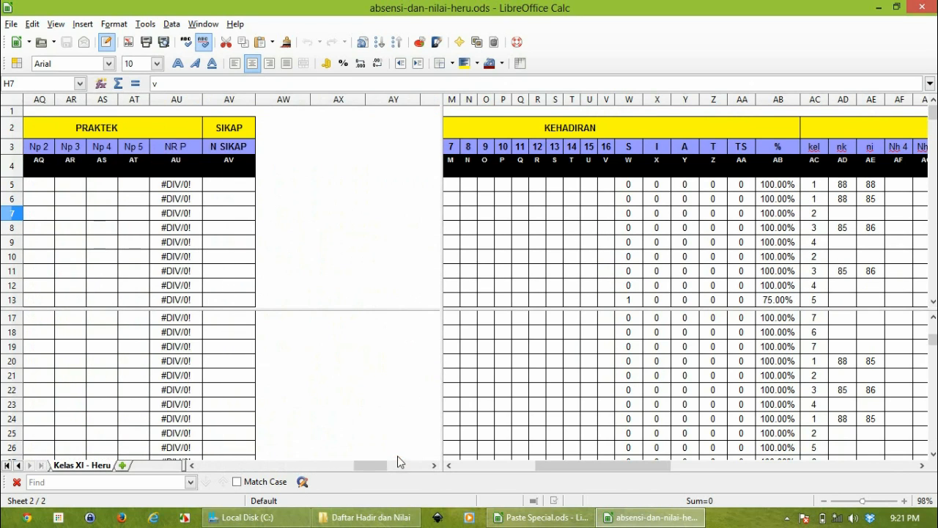
drag(381, 469, 224, 466)
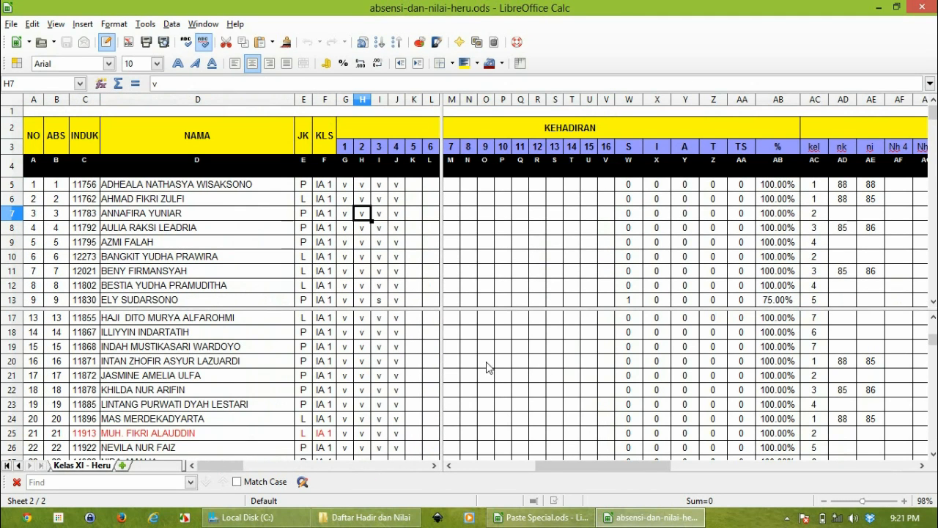
drag(566, 465, 659, 447)
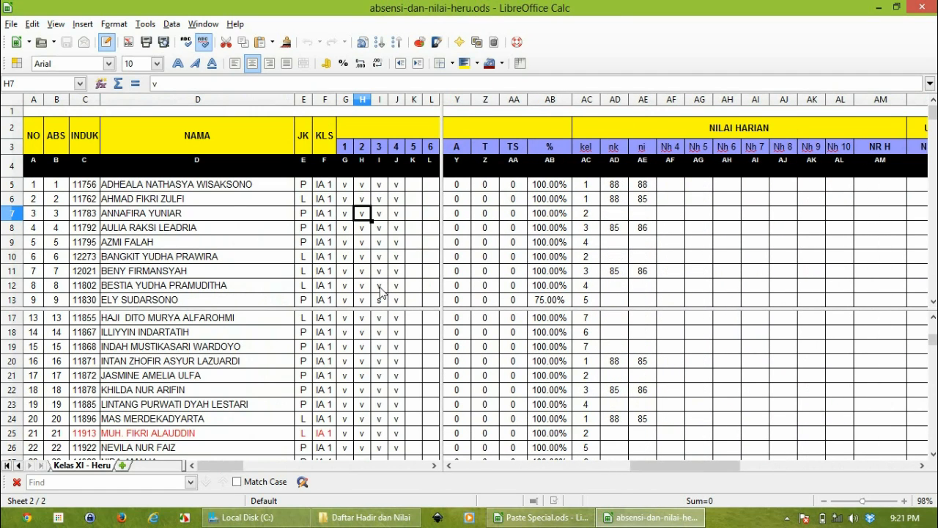
Compare the first student rows in the upper panes with the class IA 5 rows around row 74 in the lower panes
scroll(381, 293, down, 2)
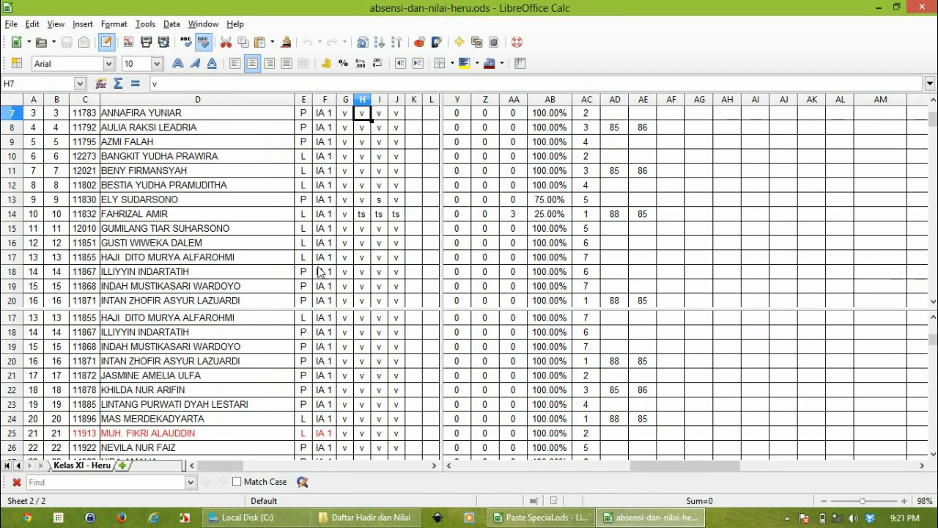
scroll(275, 219, up, 2)
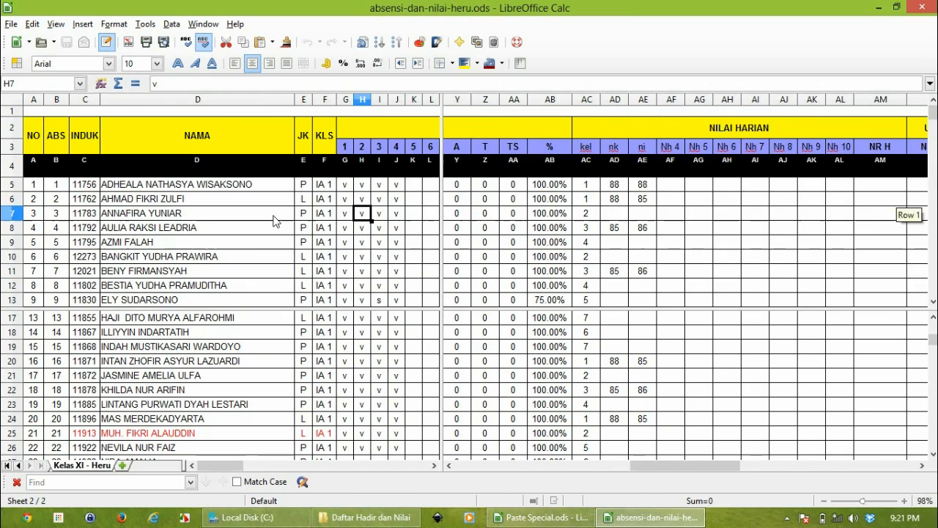
click(132, 185)
click(217, 337)
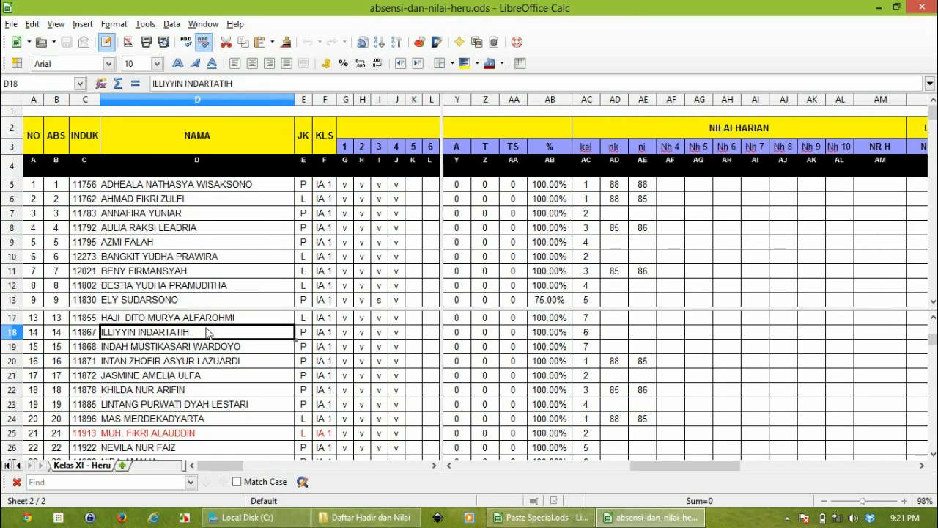
scroll(210, 360, down, 10)
scroll(210, 361, down, 8)
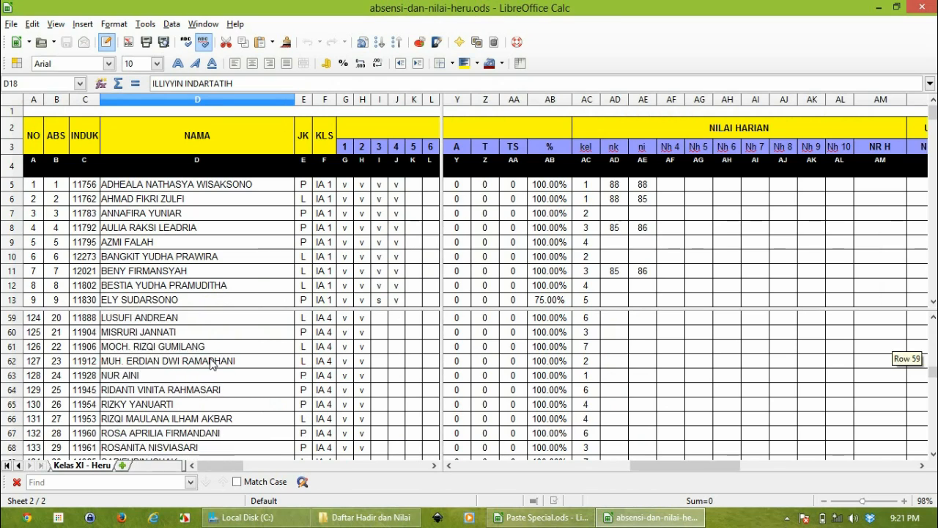
click(198, 361)
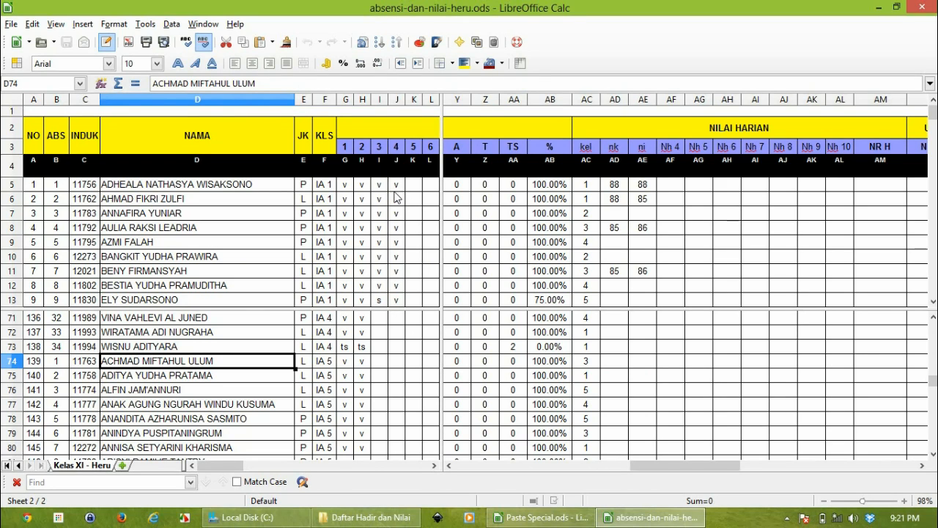
Remove the window split from the sheet
click(208, 27)
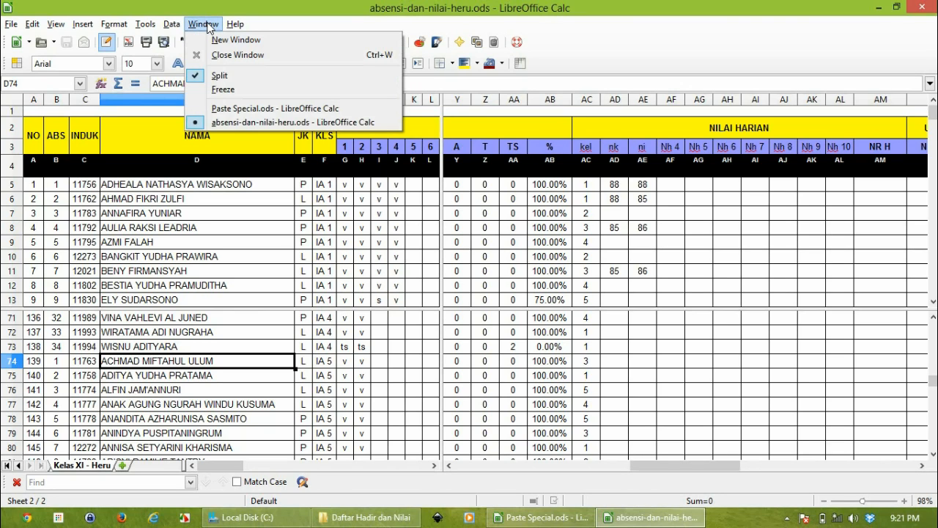
click(222, 75)
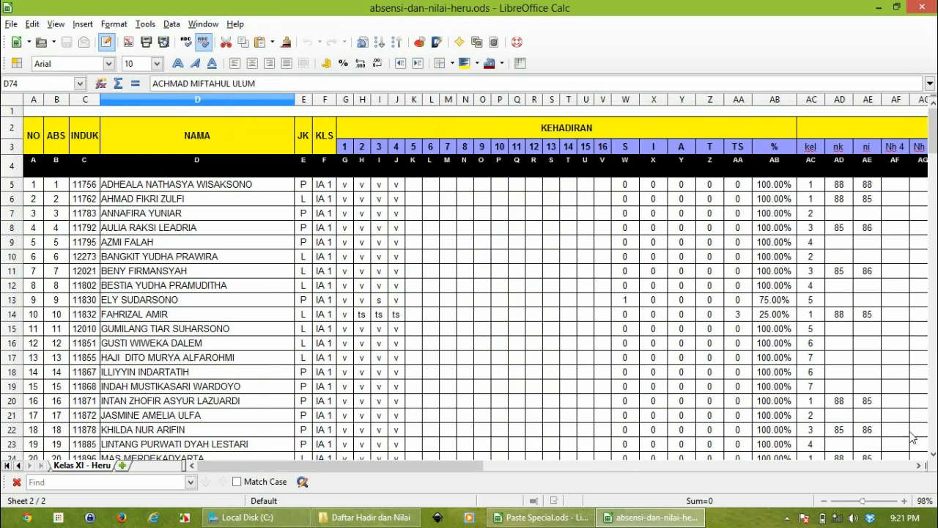
Position the sheet so that row 2 with the yellow headers is the first visible row
click(933, 455)
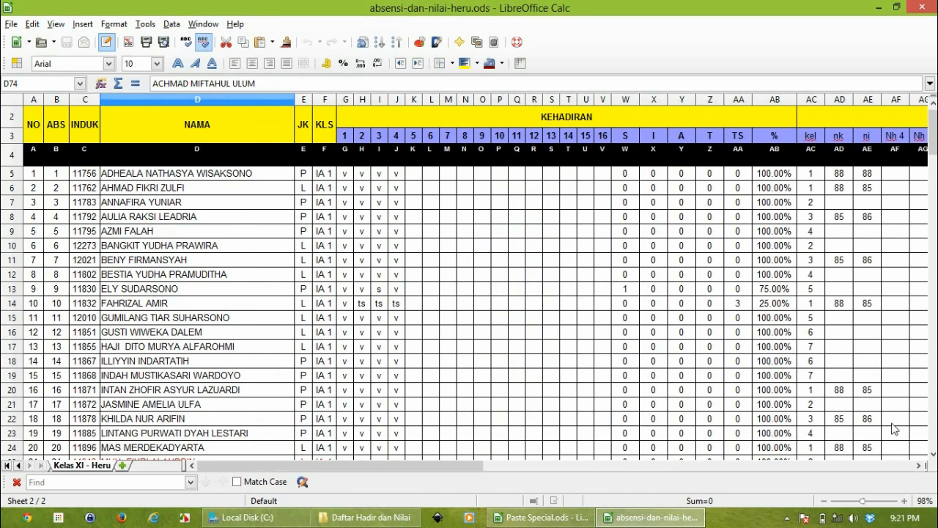
click(212, 25)
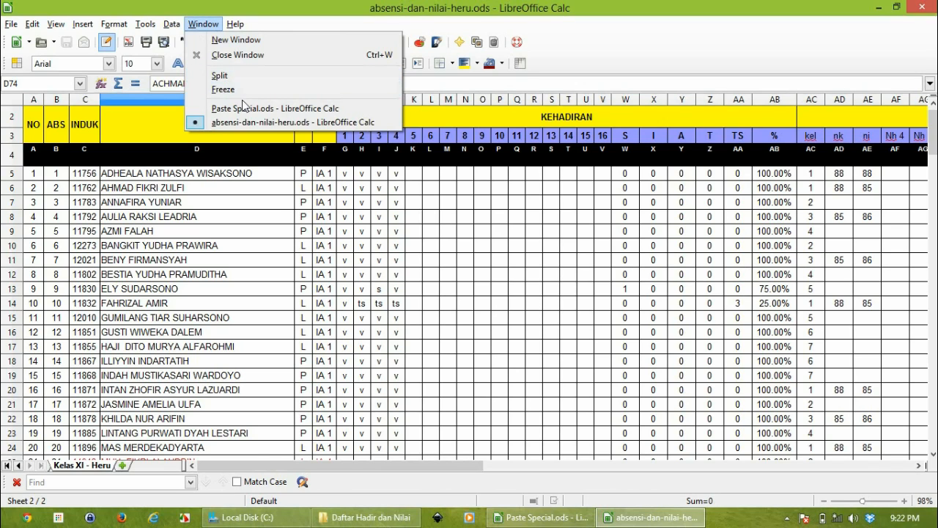
click(291, 193)
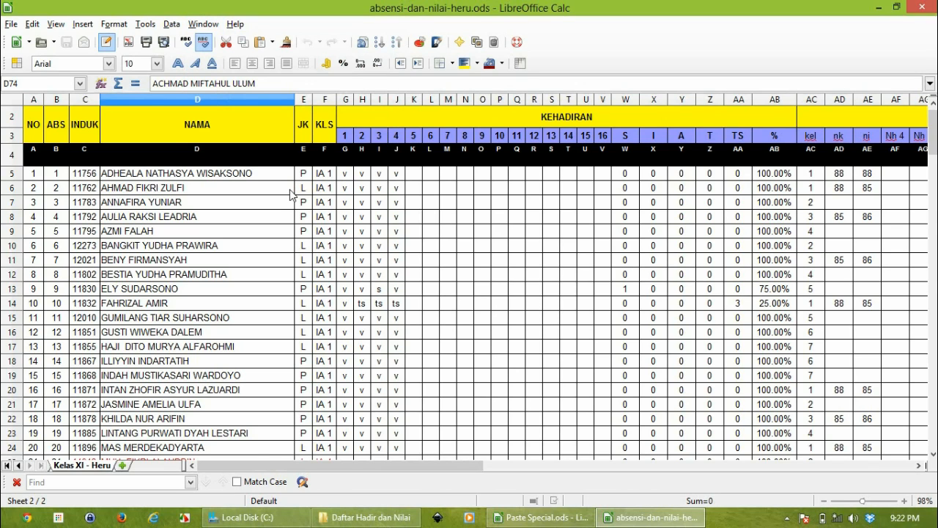
click(362, 180)
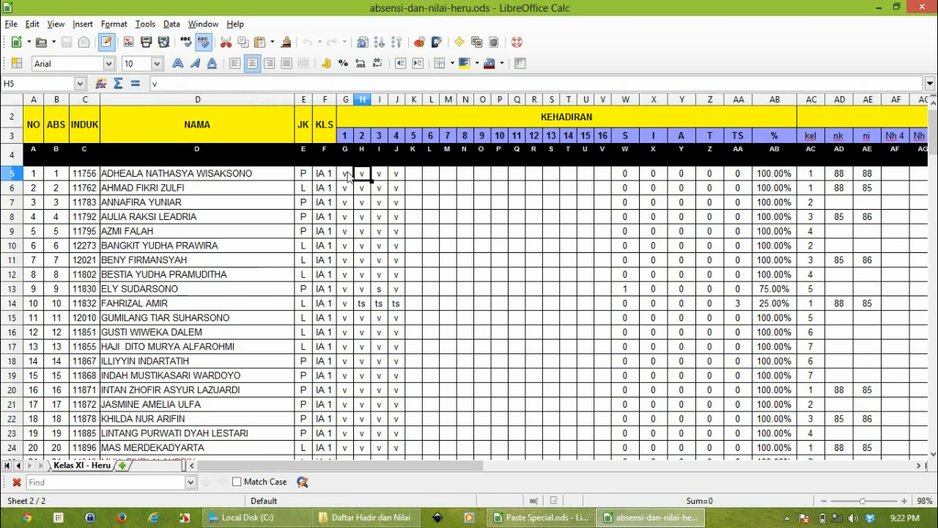
click(346, 176)
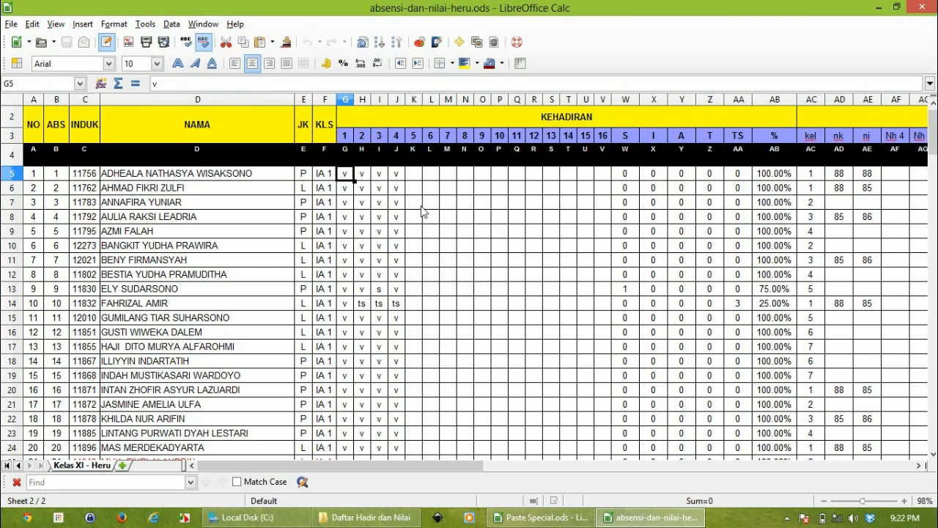
click(368, 261)
click(348, 177)
click(367, 205)
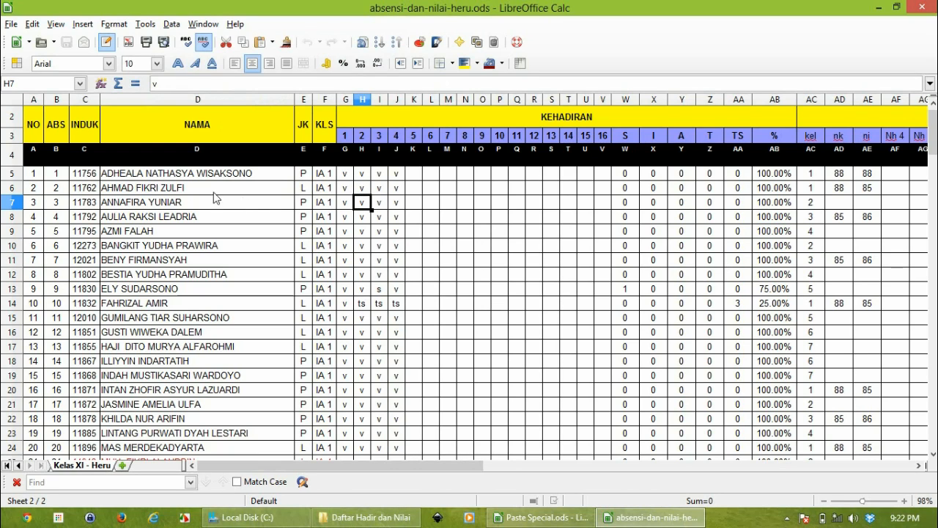
click(345, 178)
click(350, 201)
click(349, 176)
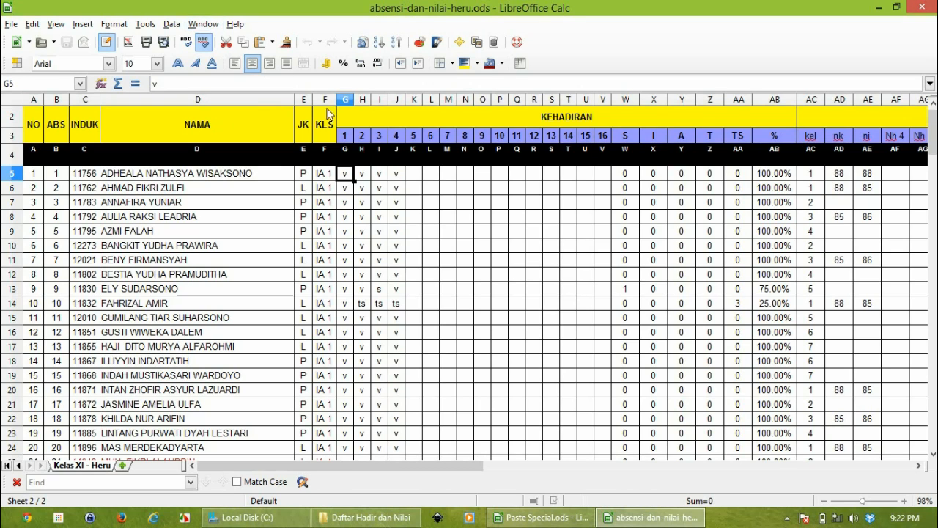
click(400, 204)
click(348, 175)
click(363, 219)
click(345, 175)
key(Right)
key(Down)
Freeze the sheet at cell G5 so the header rows and columns A to F stay in view
click(345, 176)
click(203, 23)
click(224, 88)
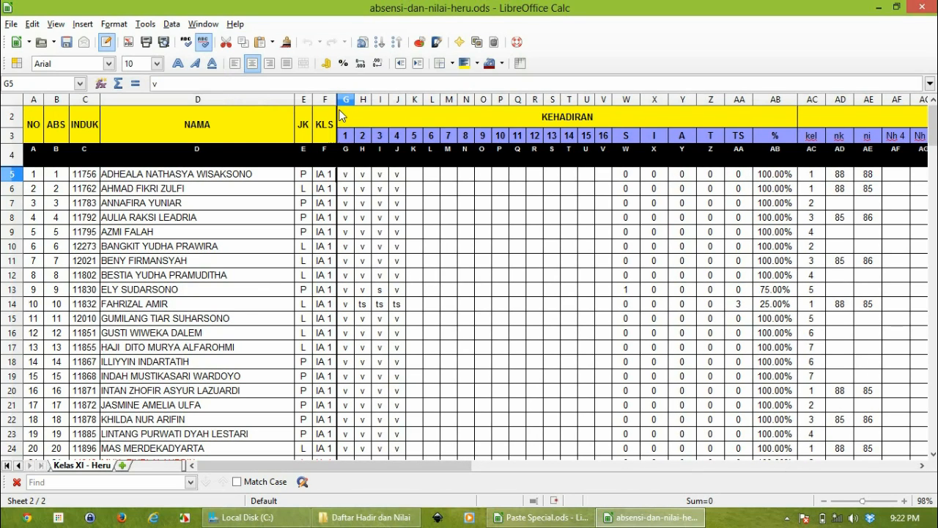
Give cell G5 a green background to mark the freeze point
click(347, 178)
mouse_move(933, 125)
mouse_down()
mouse_move(933, 178)
mouse_move(934, 111)
mouse_up()
drag(455, 467, 386, 473)
click(477, 63)
click(490, 122)
click(349, 191)
click(350, 176)
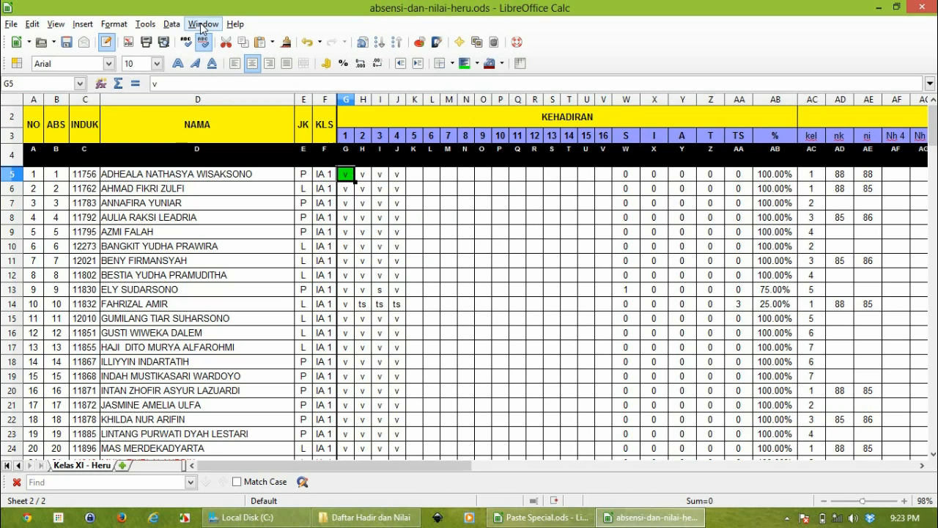
Examine how the frozen headers and names behave at the class IA 5 rows around row 84 and the NILAI HARIAN columns
drag(417, 464, 393, 456)
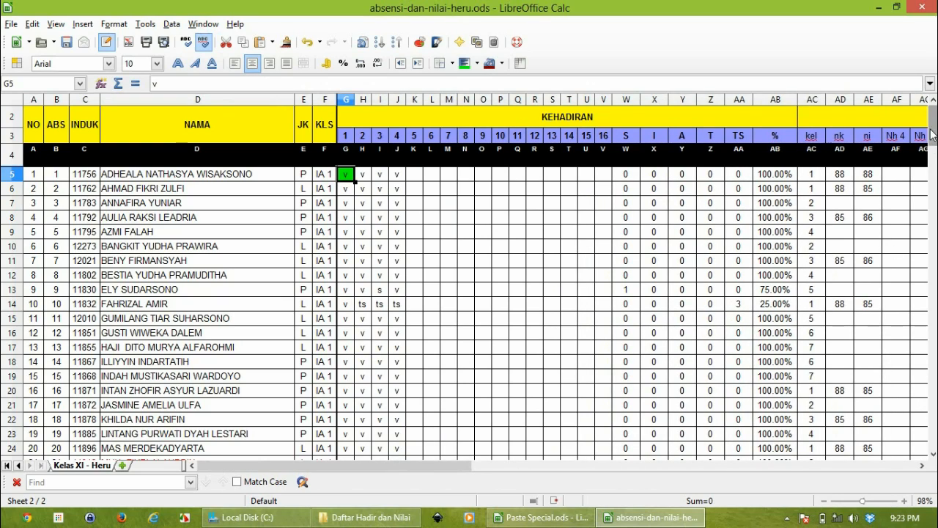
drag(933, 128, 932, 288)
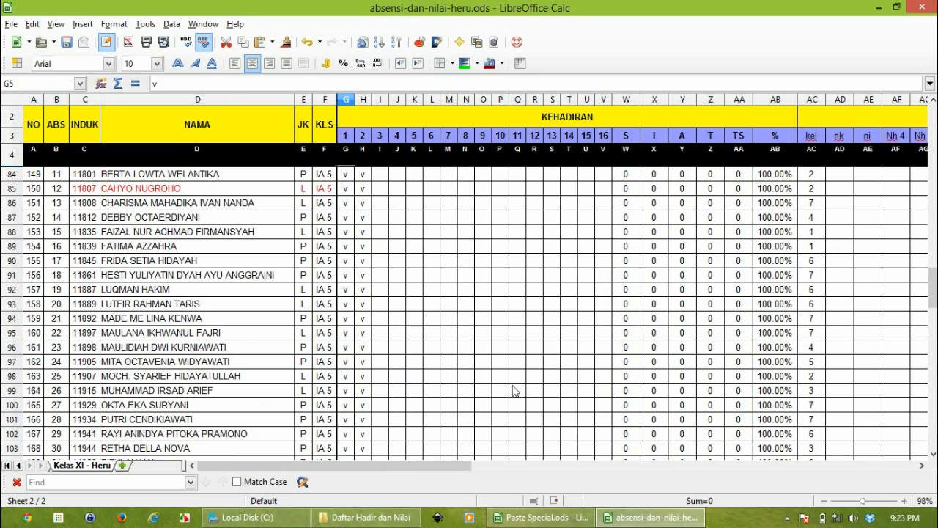
drag(431, 466, 656, 463)
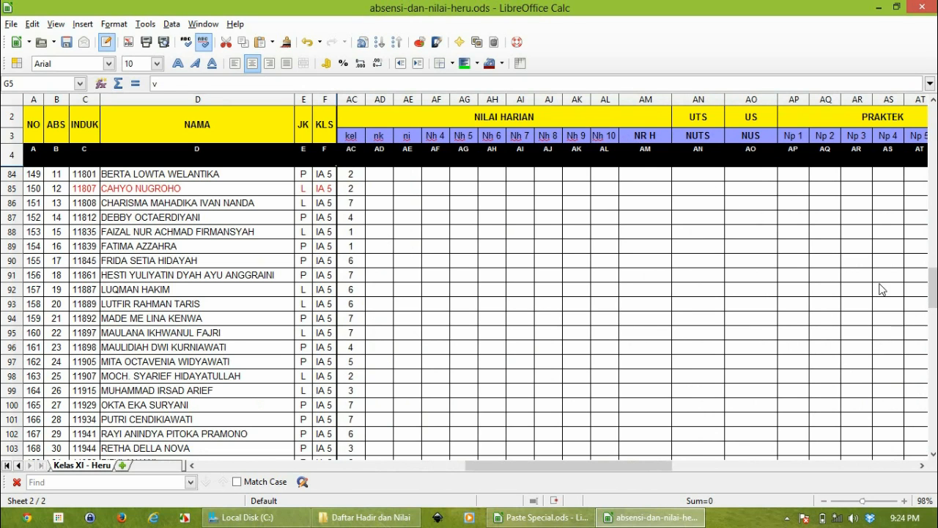
drag(933, 293, 933, 126)
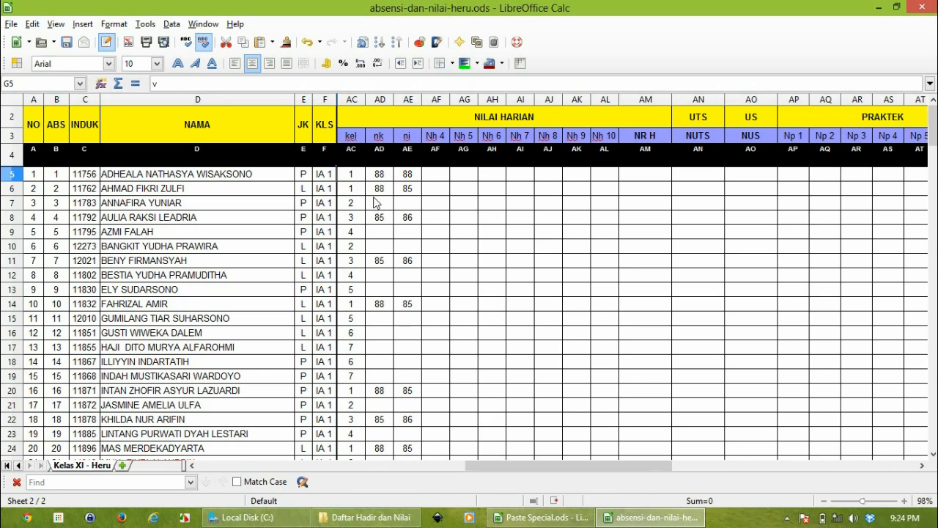
drag(629, 469, 361, 470)
Remove the freeze from the sheet
click(343, 218)
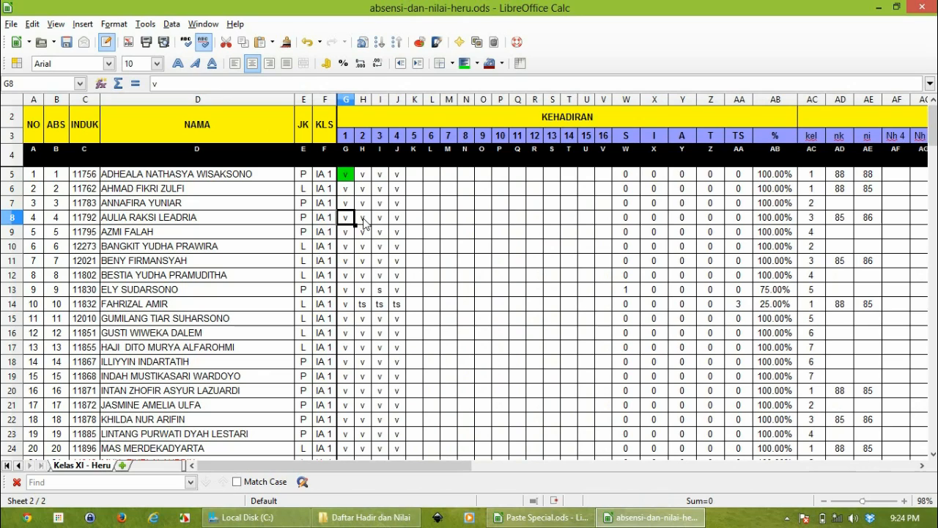
click(349, 178)
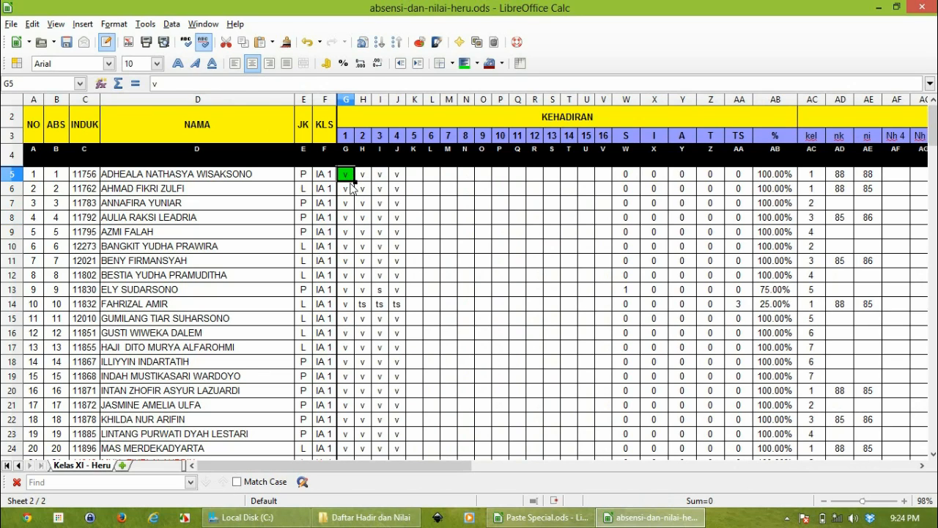
click(205, 27)
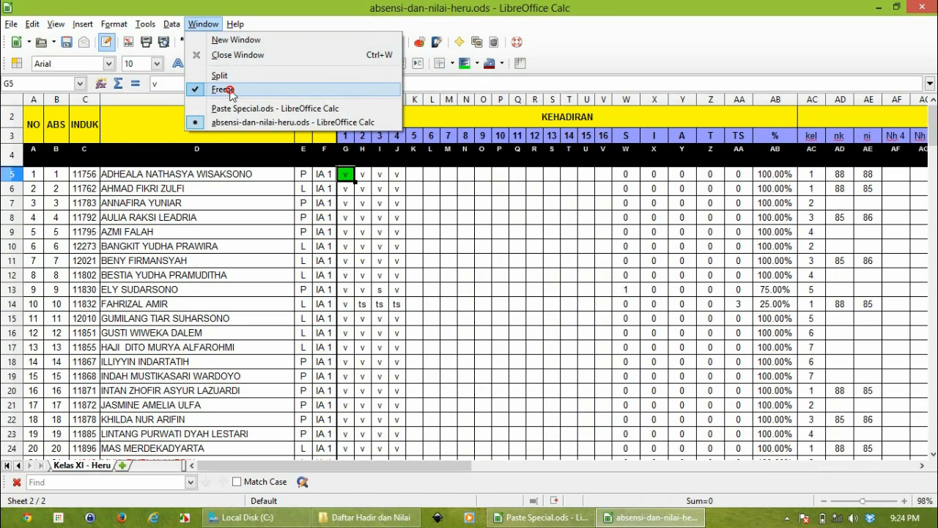
click(224, 90)
click(397, 217)
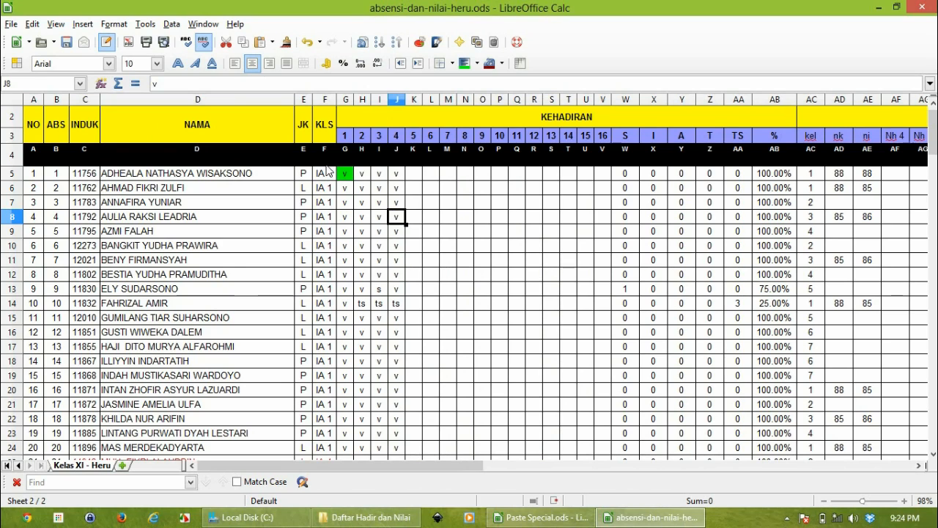
Examine how the header rows move with the student list in the unfrozen sheet
scroll(540, 262, up, 1)
scroll(540, 263, down, 1)
scroll(540, 264, up, 1)
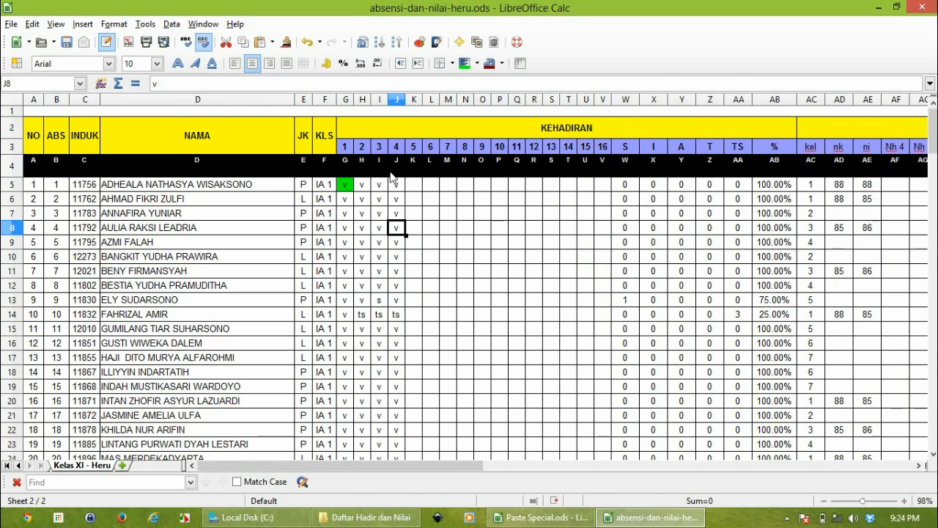
scroll(382, 195, down, 11)
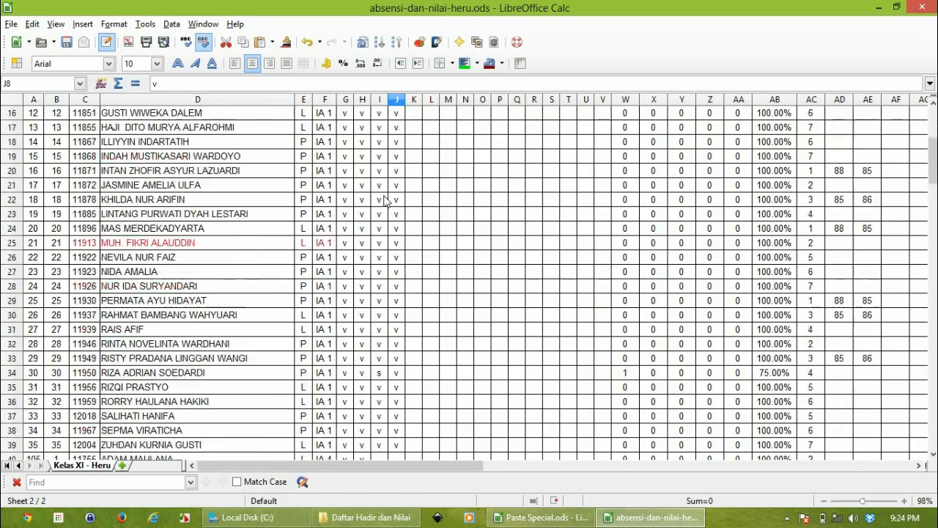
scroll(386, 205, up, 10)
scroll(395, 121, up, 1)
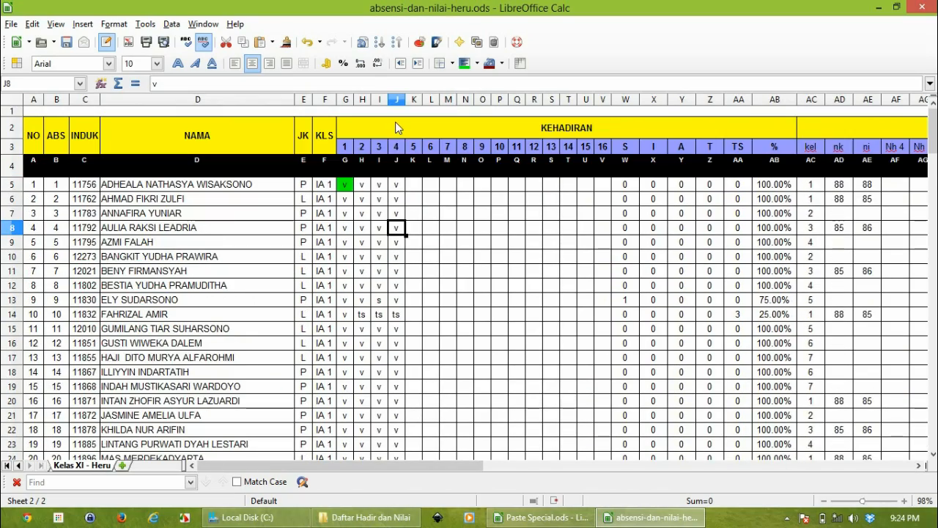
scroll(923, 170, down, 6)
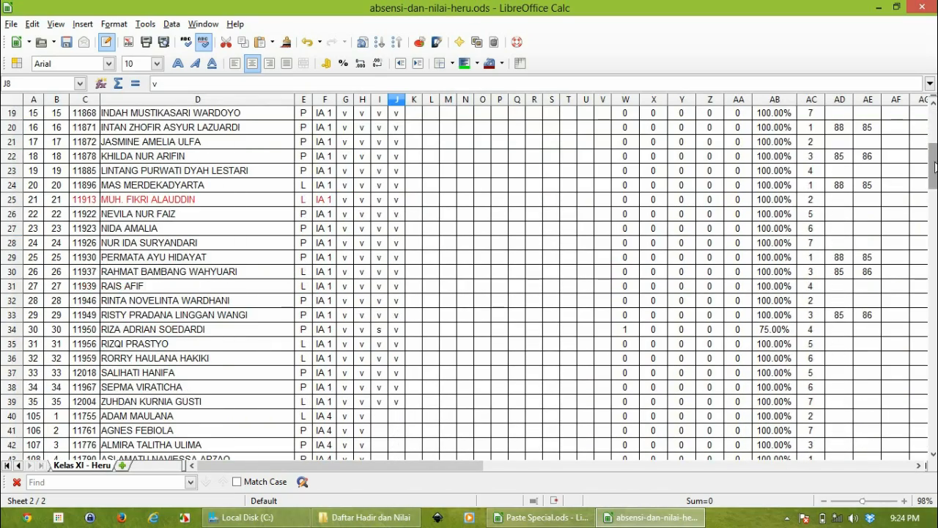
drag(932, 171, 935, 137)
scroll(736, 164, up, 2)
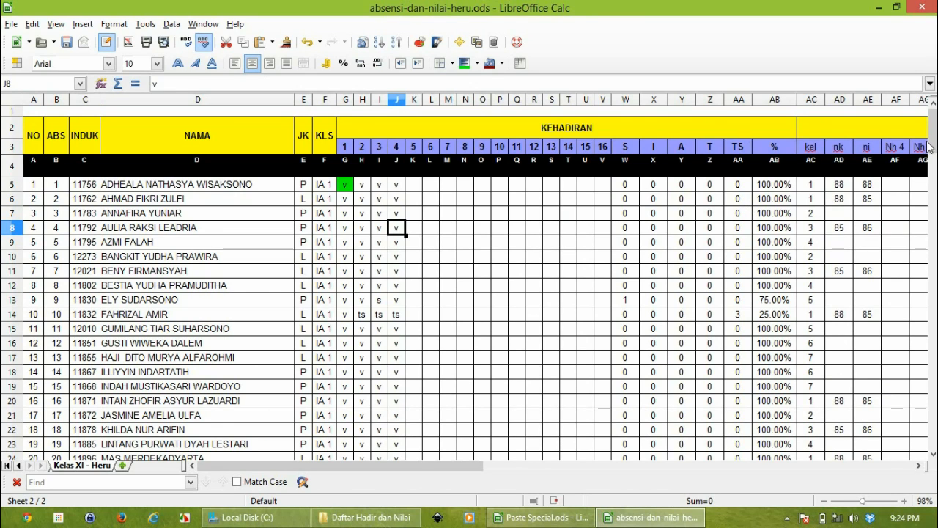
click(249, 243)
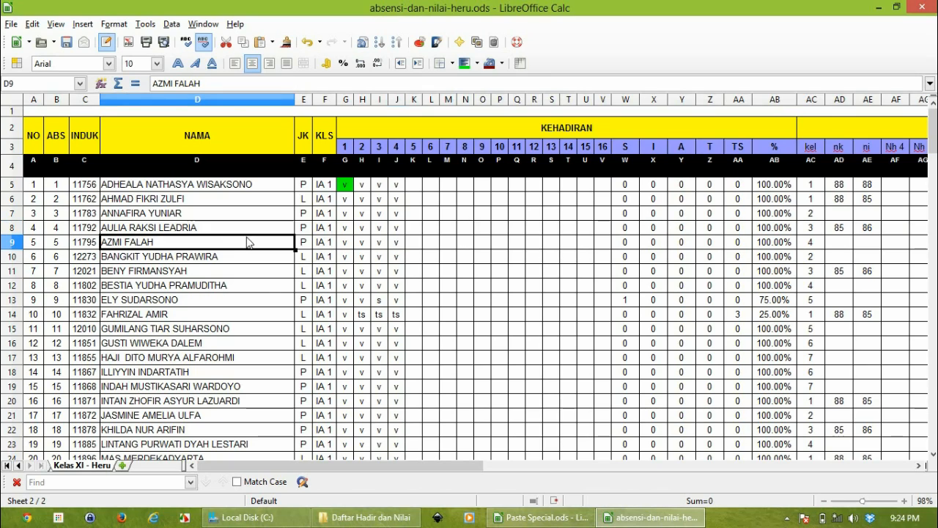